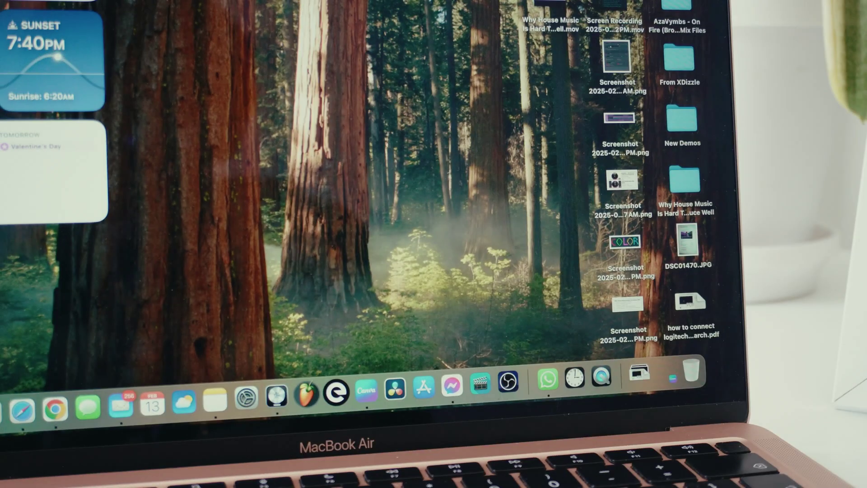
Step: Open System Settings from the Dock and go to the Bluetooth pane
left_click(248, 399)
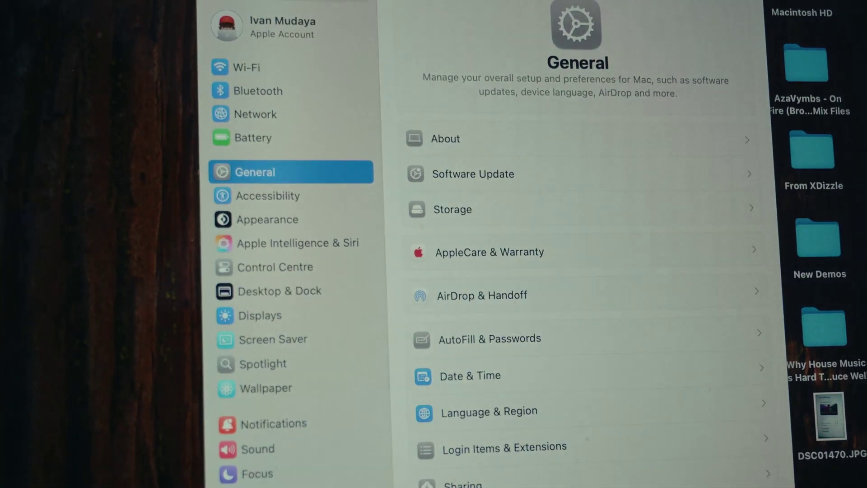
left_click(268, 95)
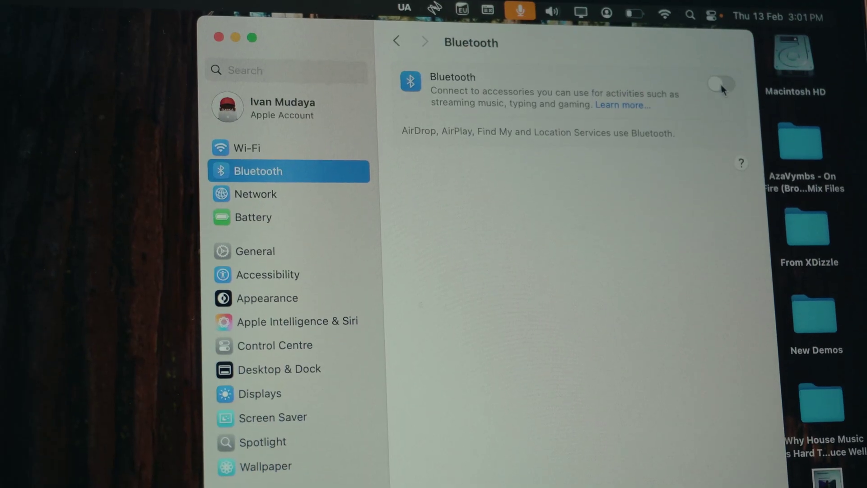
Step: Switch Bluetooth on so MX Master 3 appears under Nearby Devices
left_click(721, 86)
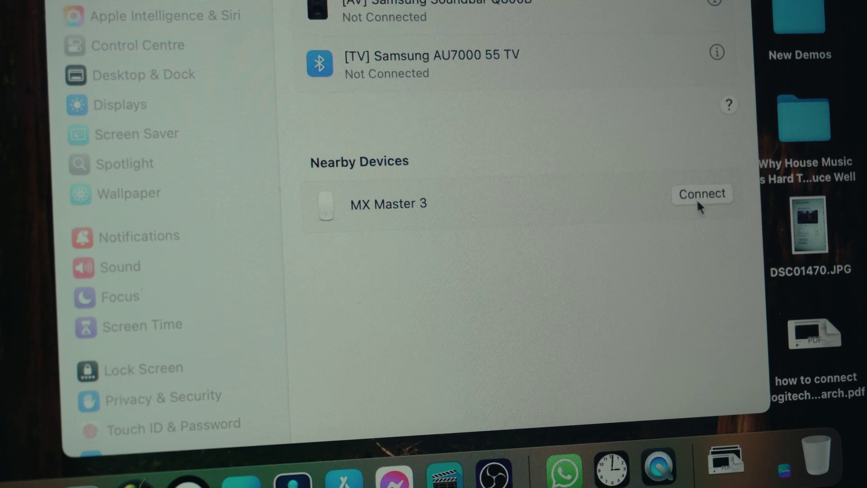
Step: Connect the MX Master 3 mouse and close the System Settings window
left_click(695, 195)
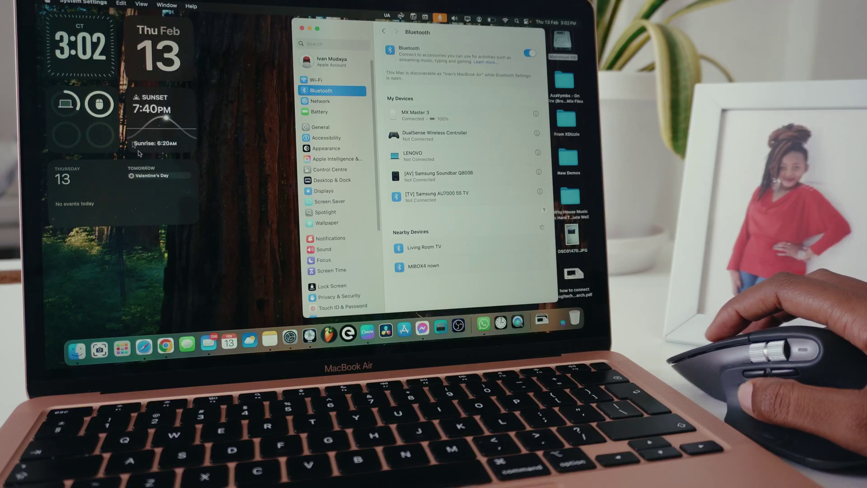
left_click(302, 28)
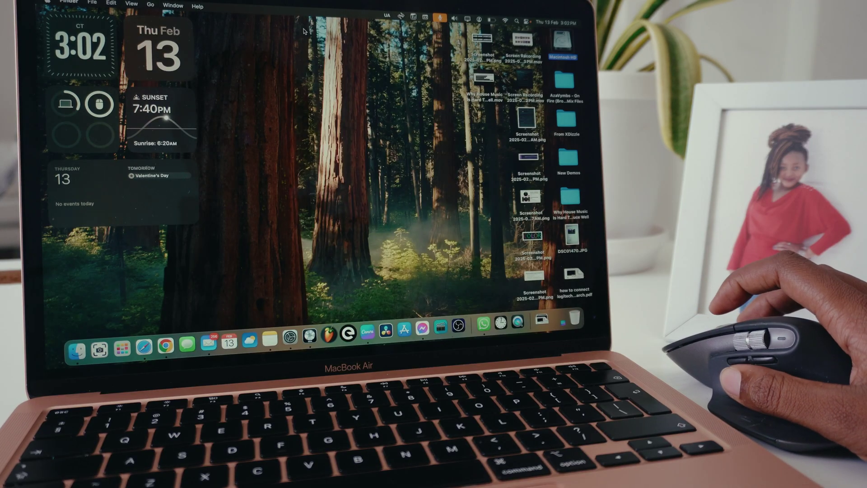